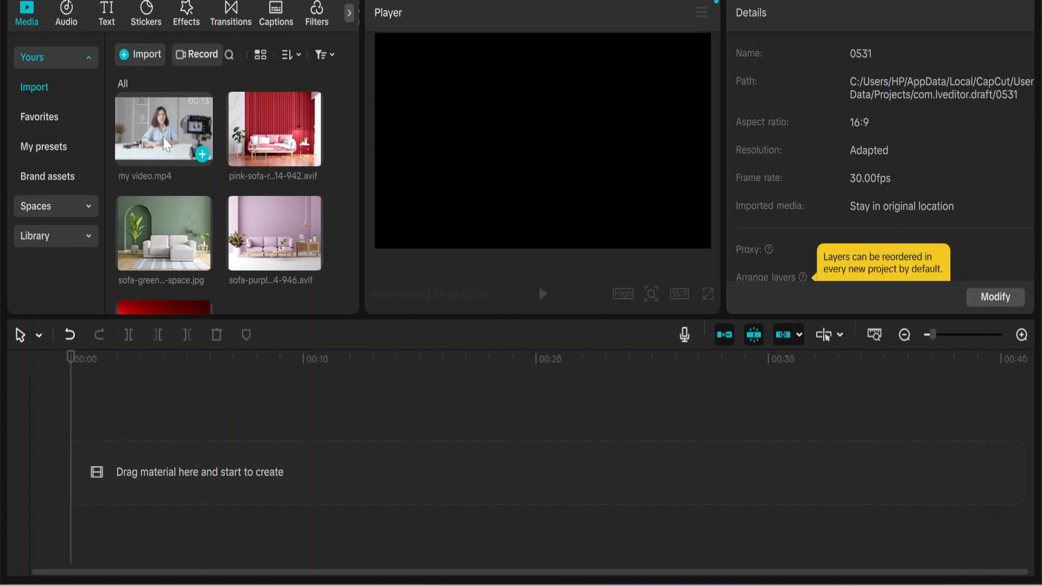
# Add my video.mp4 to the timeline and remove its background with Auto removal.
pyautogui.moveTo(169, 130); pyautogui.dragTo(150, 465)
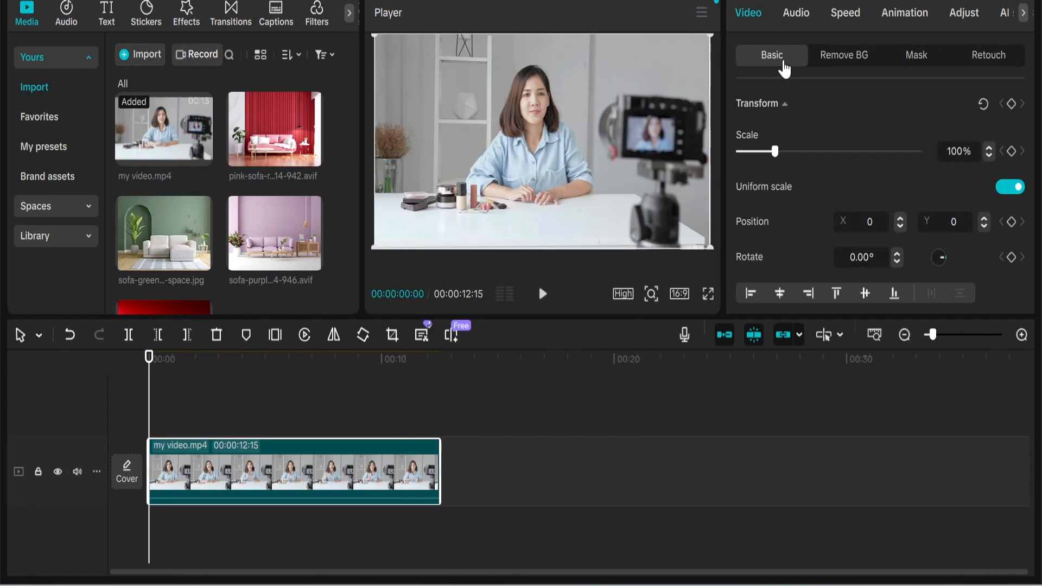
pyautogui.click(833, 64)
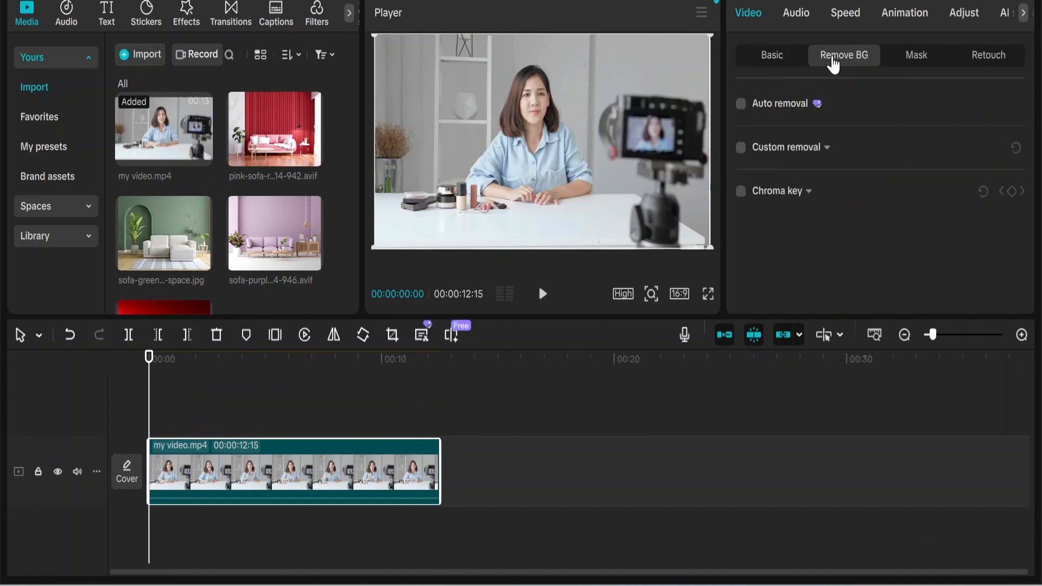
pyautogui.click(741, 104)
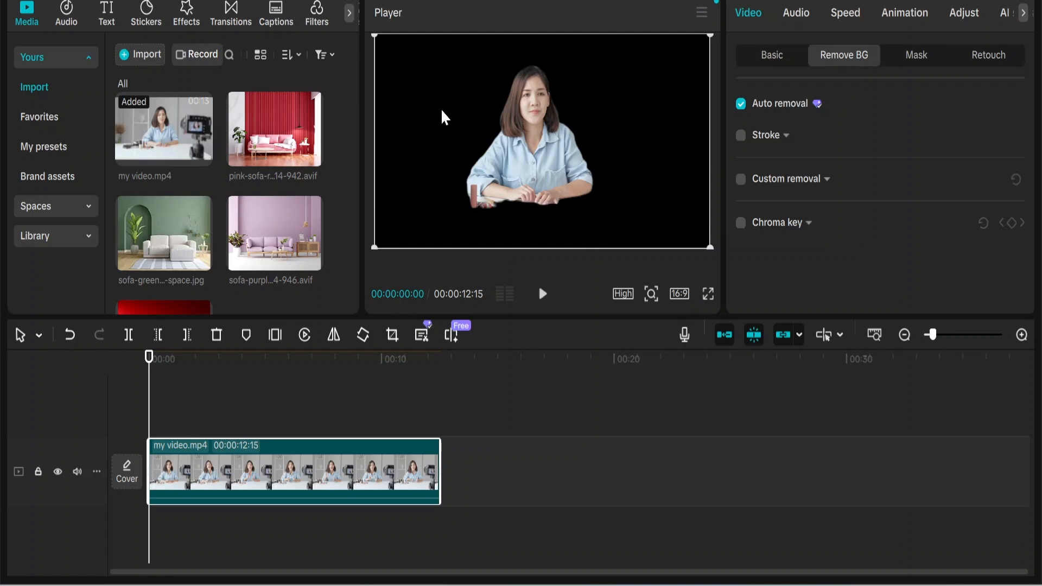
# Play the original my video.mp4 from the media library for comparison, and return to the cut-out timeline clip.
pyautogui.click(163, 136)
pyautogui.press('space')
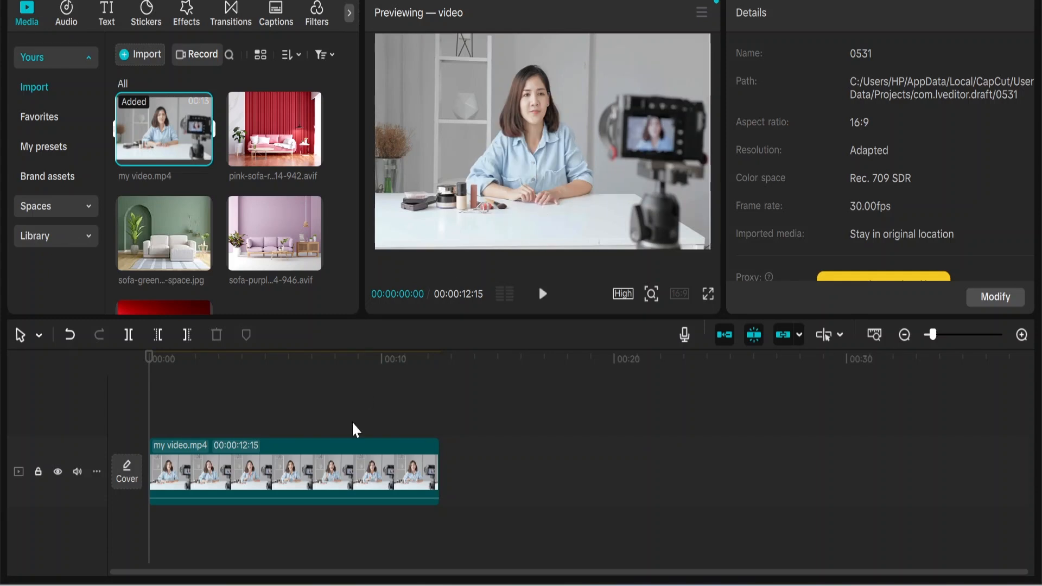
pyautogui.click(341, 471)
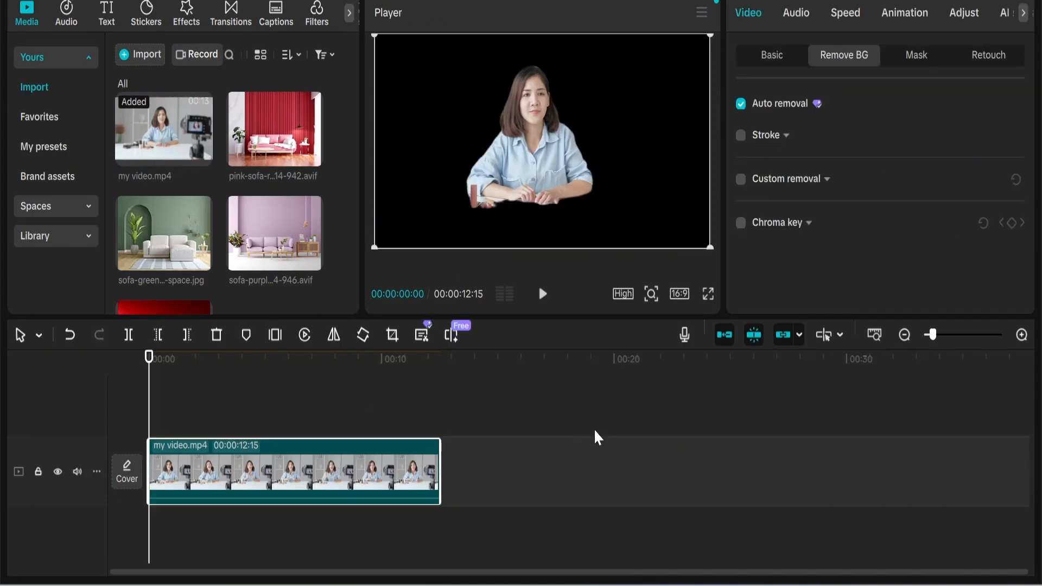
# Use Custom removal to keep the table and camera in the cutout, exclude the dried-flower vase, and apply it.
pyautogui.click(740, 179)
pyautogui.click(749, 212)
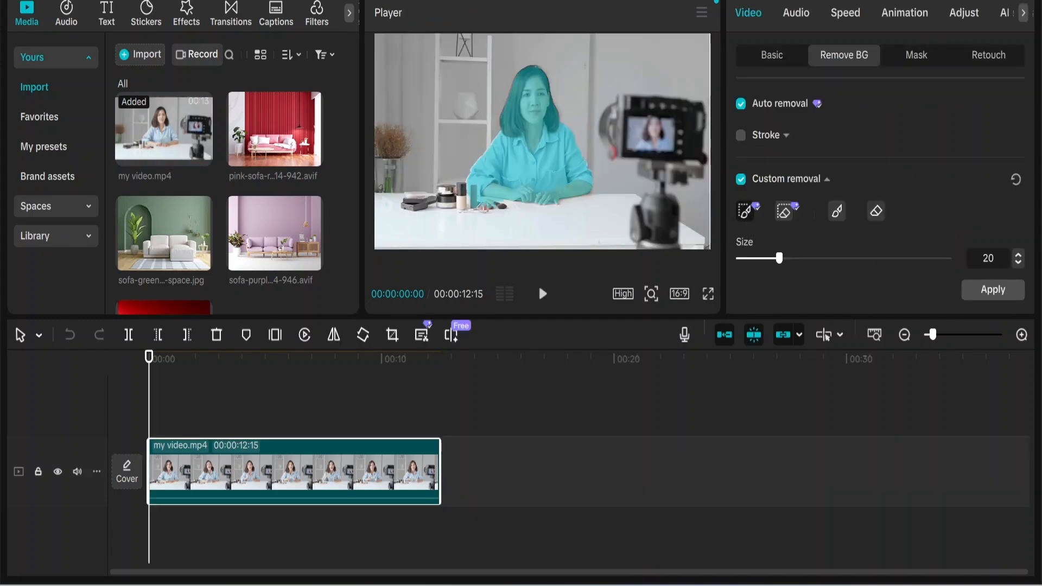
pyautogui.moveTo(380, 191)
pyautogui.mouseDown()
pyautogui.moveTo(380, 225)
pyautogui.moveTo(448, 244)
pyautogui.moveTo(672, 245)
pyautogui.moveTo(685, 230)
pyautogui.moveTo(624, 198)
pyautogui.moveTo(384, 196)
pyautogui.mouseUp()
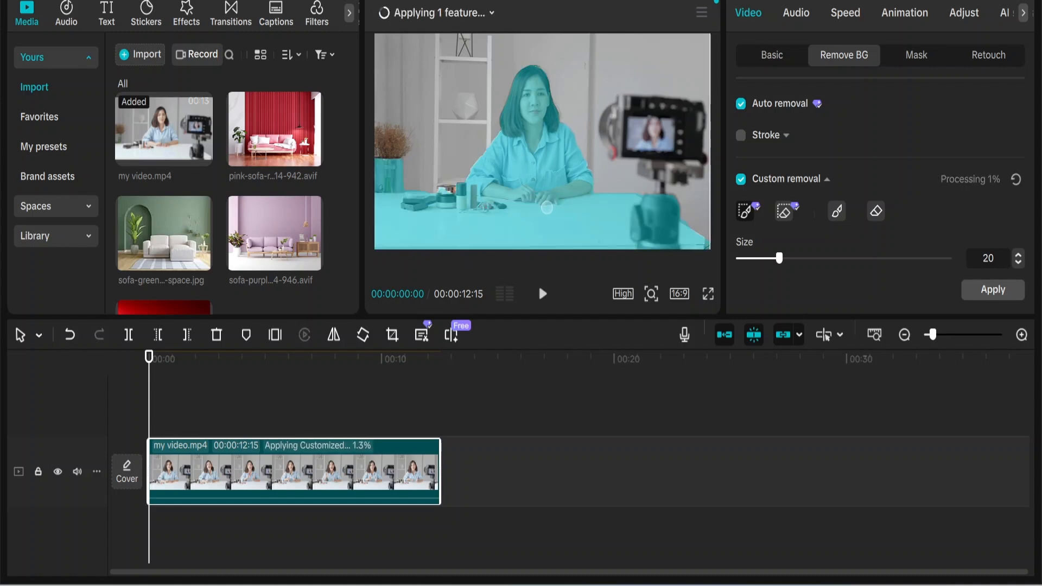
pyautogui.moveTo(618, 105)
pyautogui.mouseDown()
pyautogui.moveTo(687, 162)
pyautogui.moveTo(705, 139)
pyautogui.moveTo(673, 101)
pyautogui.moveTo(623, 102)
pyautogui.mouseUp()
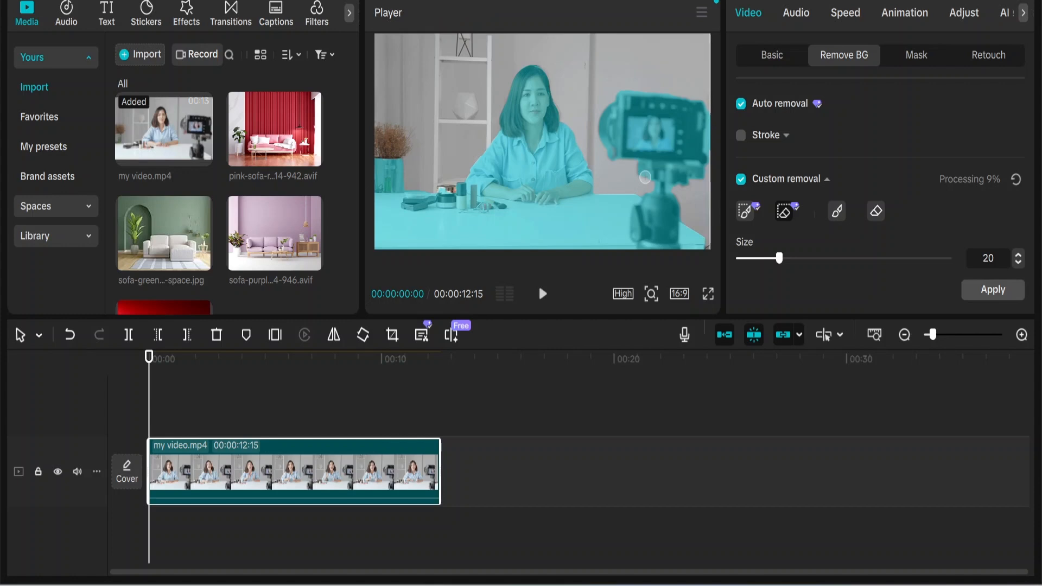
pyautogui.moveTo(397, 163); pyautogui.dragTo(400, 178)
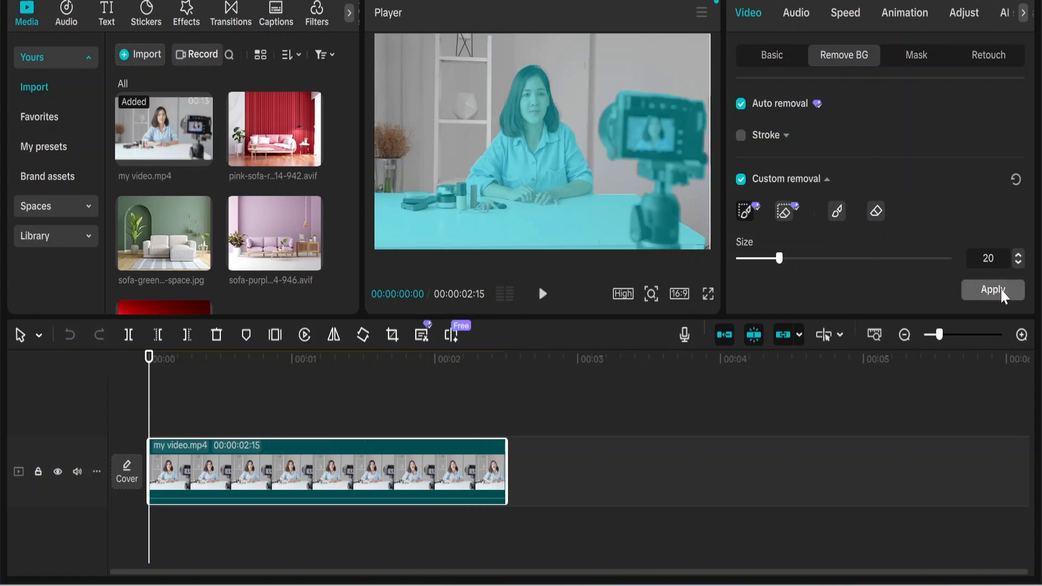
pyautogui.click(1002, 292)
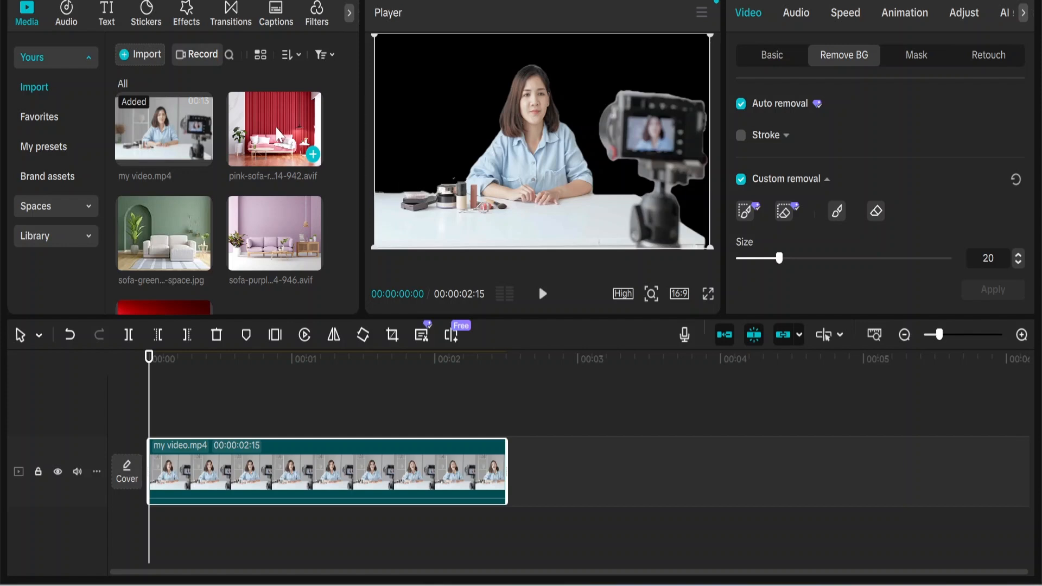
# Place the pink sofa image on a track beneath my video.mp4 as background and trim it to 00:00:02:15.
pyautogui.click(275, 148)
pyautogui.moveTo(275, 148); pyautogui.dragTo(157, 538)
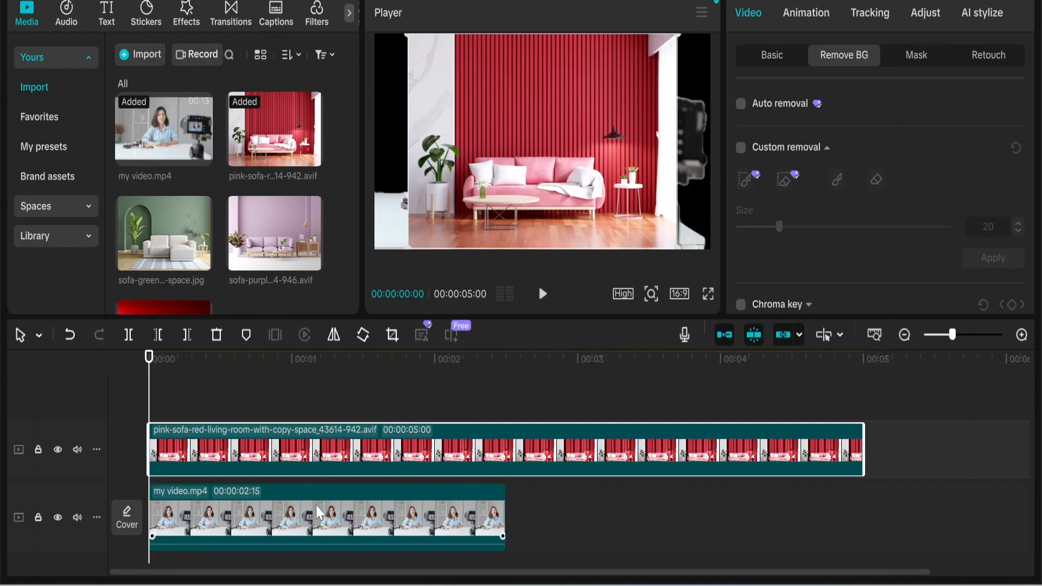
pyautogui.moveTo(312, 503); pyautogui.dragTo(311, 406)
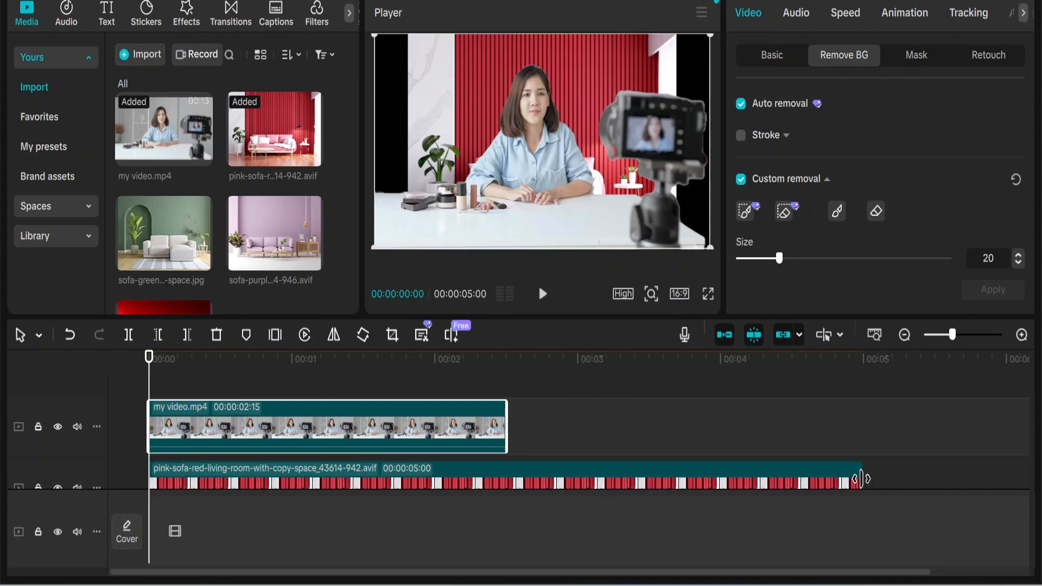
pyautogui.moveTo(859, 478); pyautogui.dragTo(506, 478)
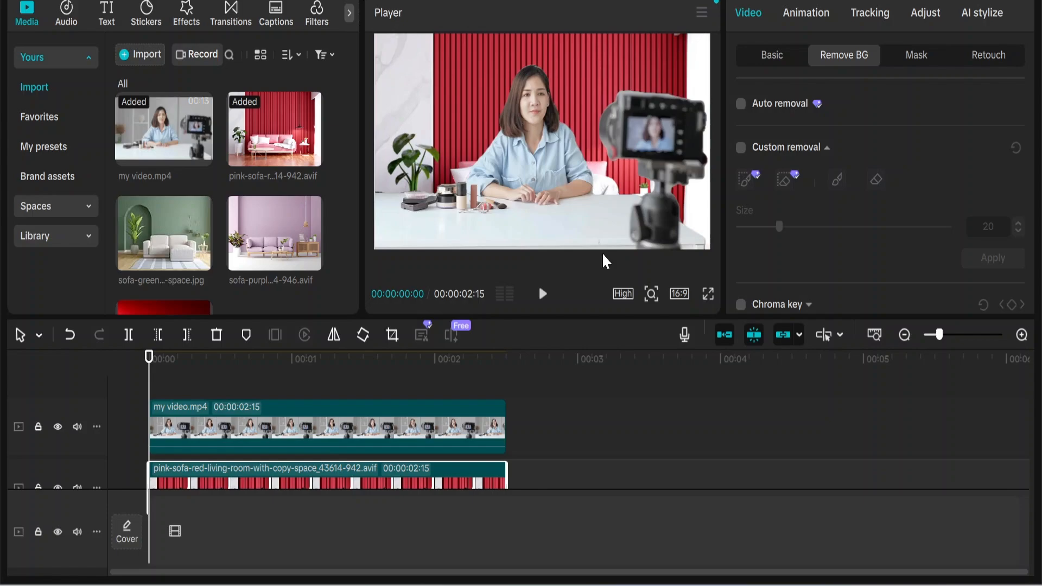
# Preview the video with the red living-room background in full screen and return to the editor.
pyautogui.click(708, 295)
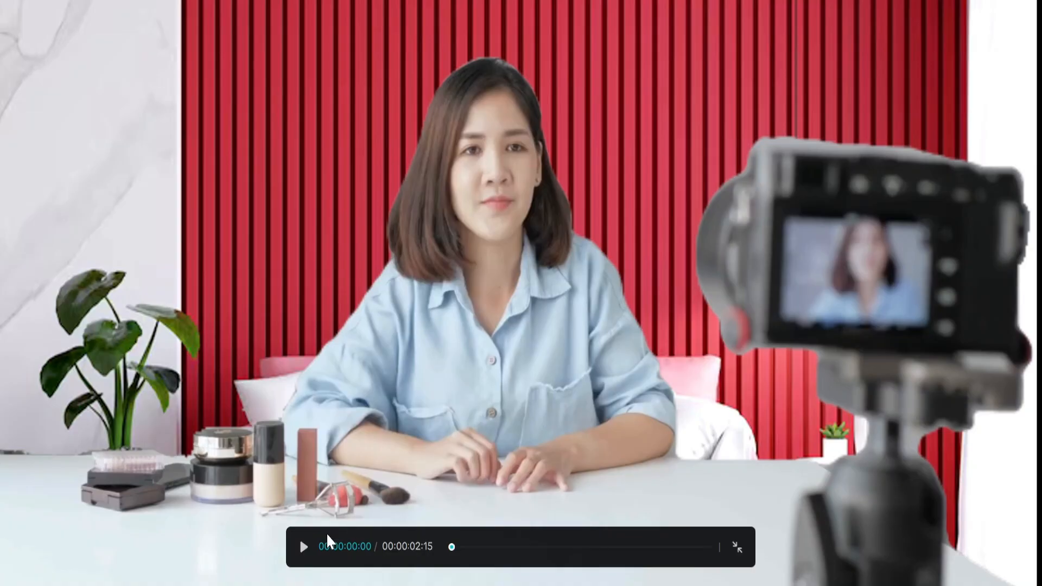
pyautogui.click(306, 548)
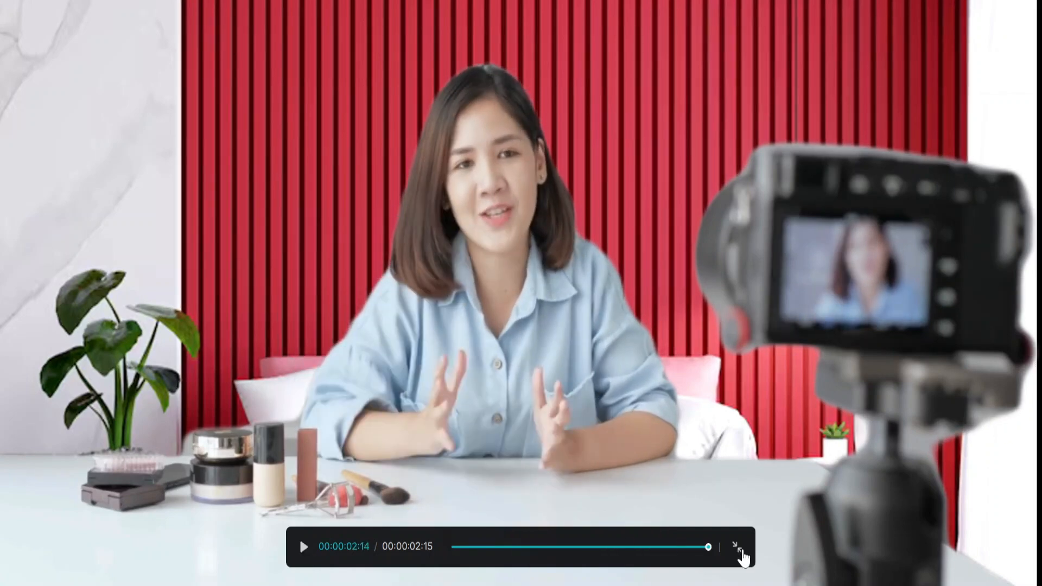
pyautogui.click(739, 549)
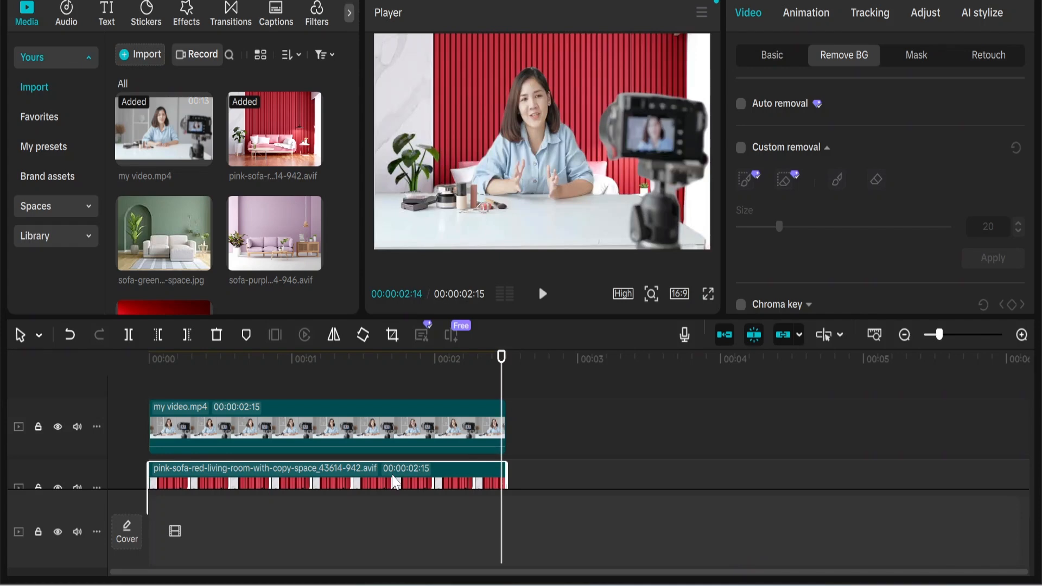
# Replace the red background with the green sofa image, trimmed to 00:00:02:15 and enlarged to fill the frame.
pyautogui.press('Delete')
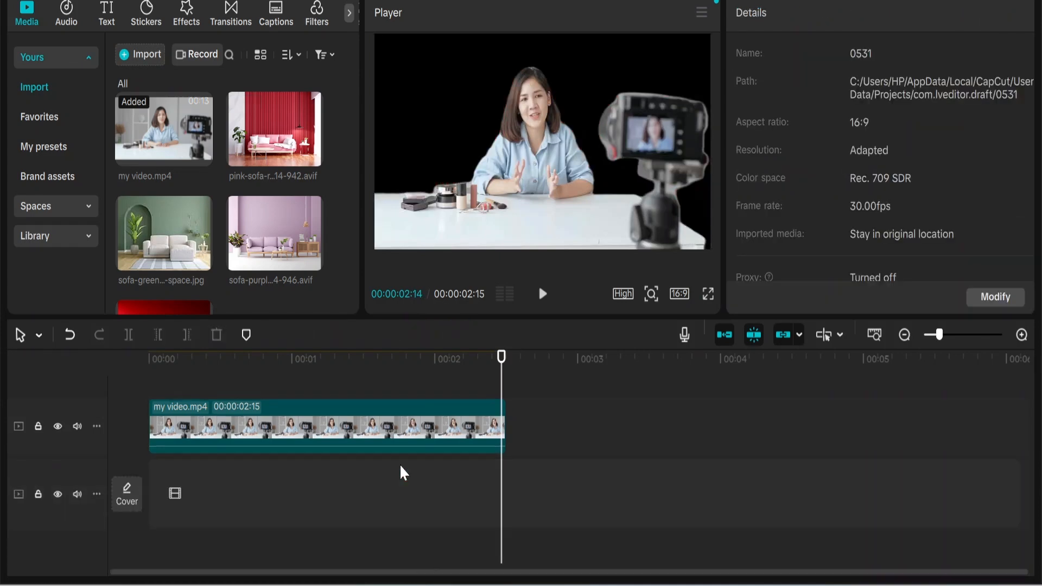
pyautogui.moveTo(166, 238); pyautogui.dragTo(155, 486)
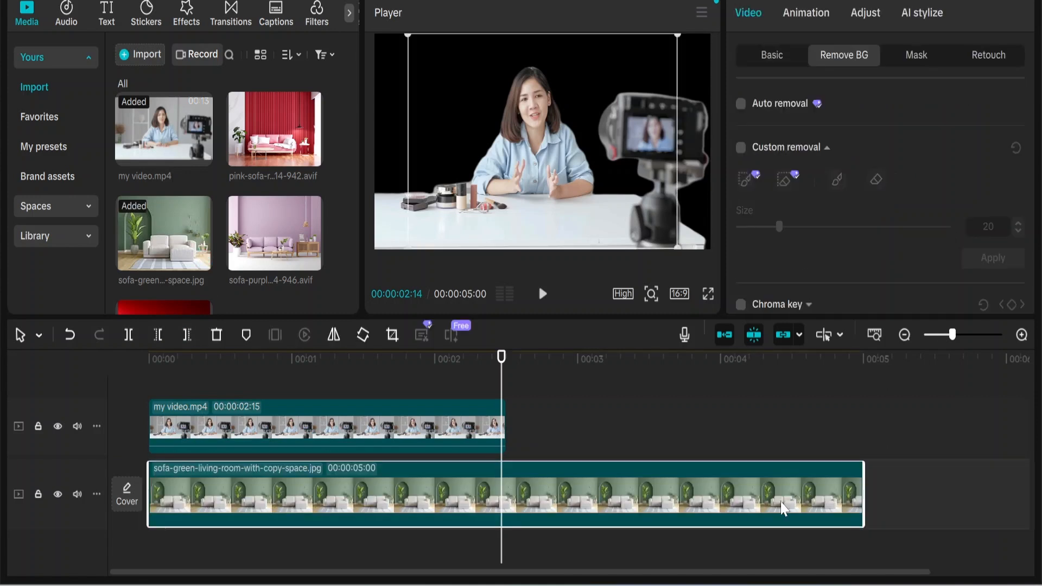
pyautogui.moveTo(762, 491); pyautogui.dragTo(503, 483)
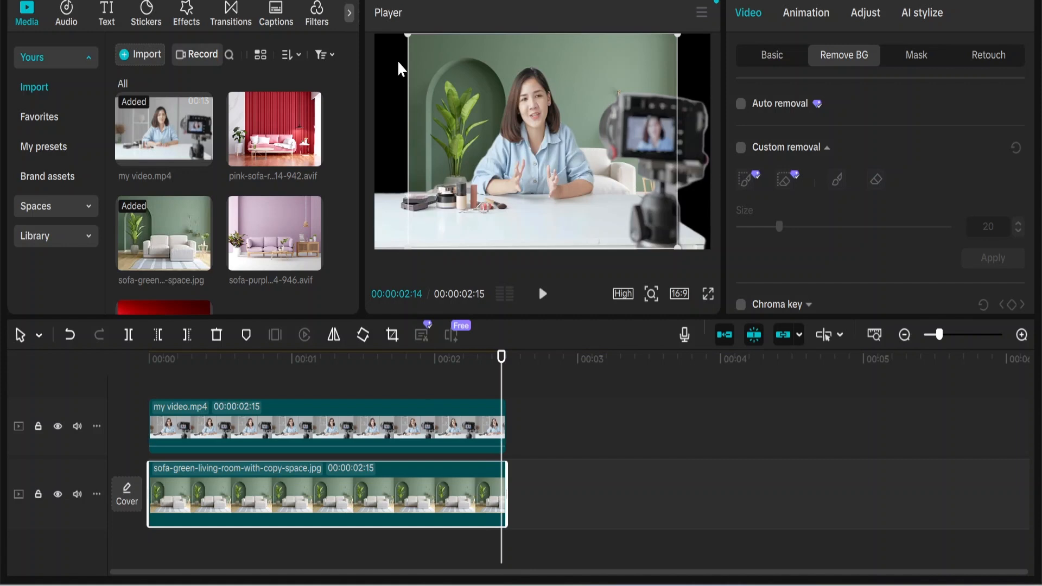
pyautogui.moveTo(407, 36); pyautogui.dragTo(379, 0)
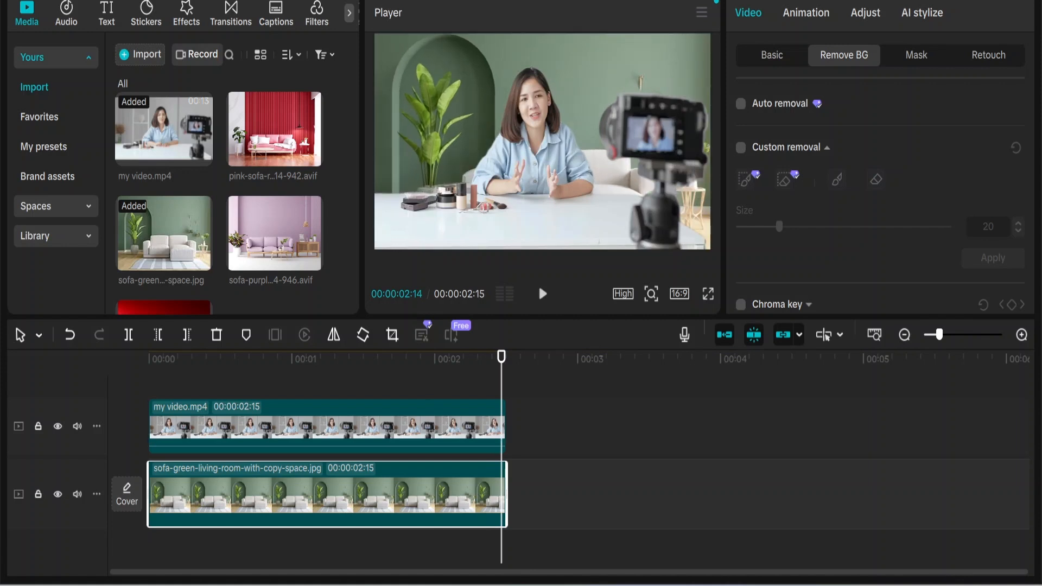
# Play the video with the green living-room background in full screen and return to the editor.
pyautogui.click(709, 295)
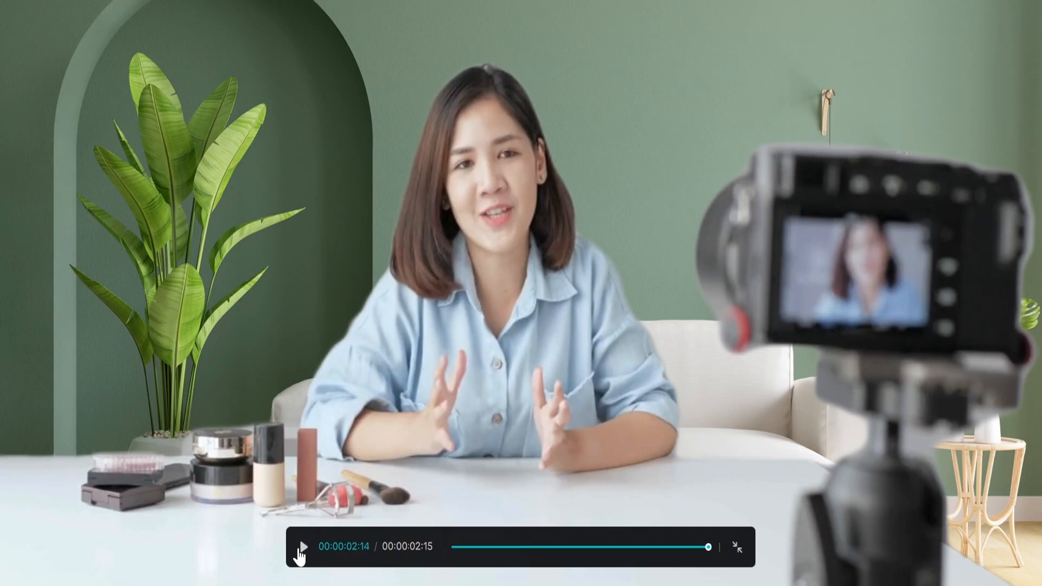
pyautogui.click(302, 548)
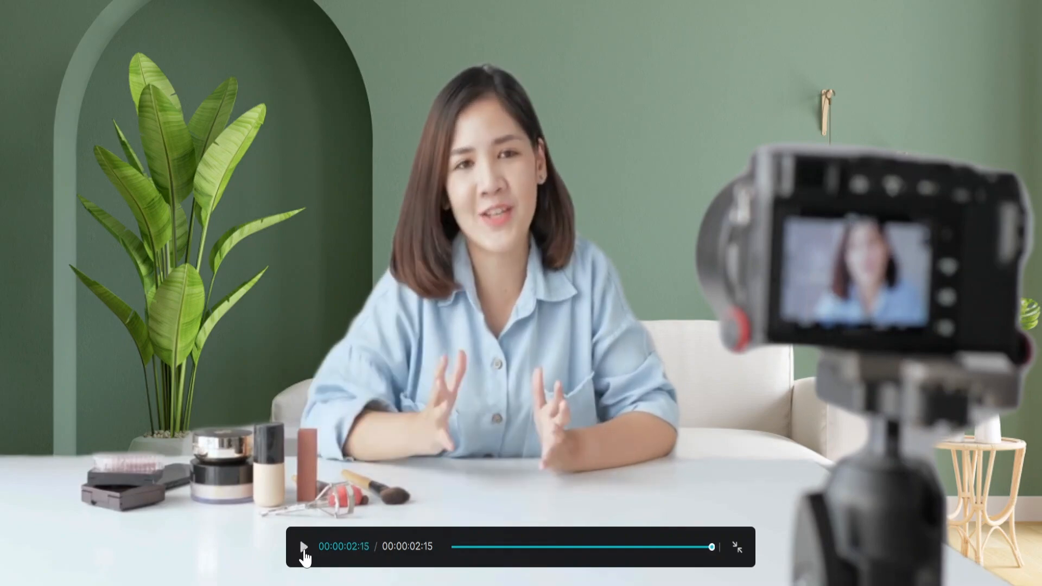
pyautogui.click(304, 548)
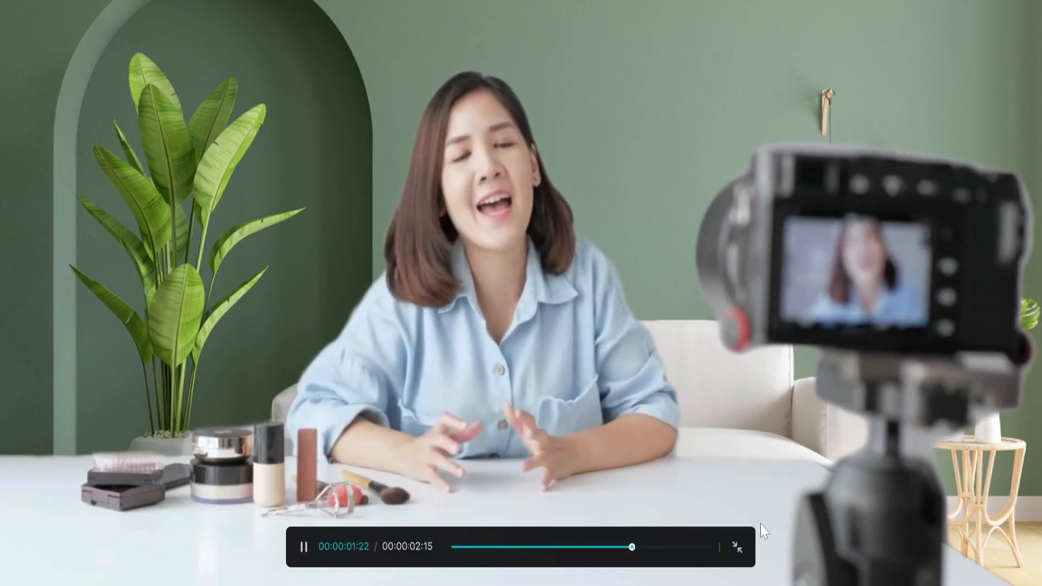
pyautogui.click(738, 548)
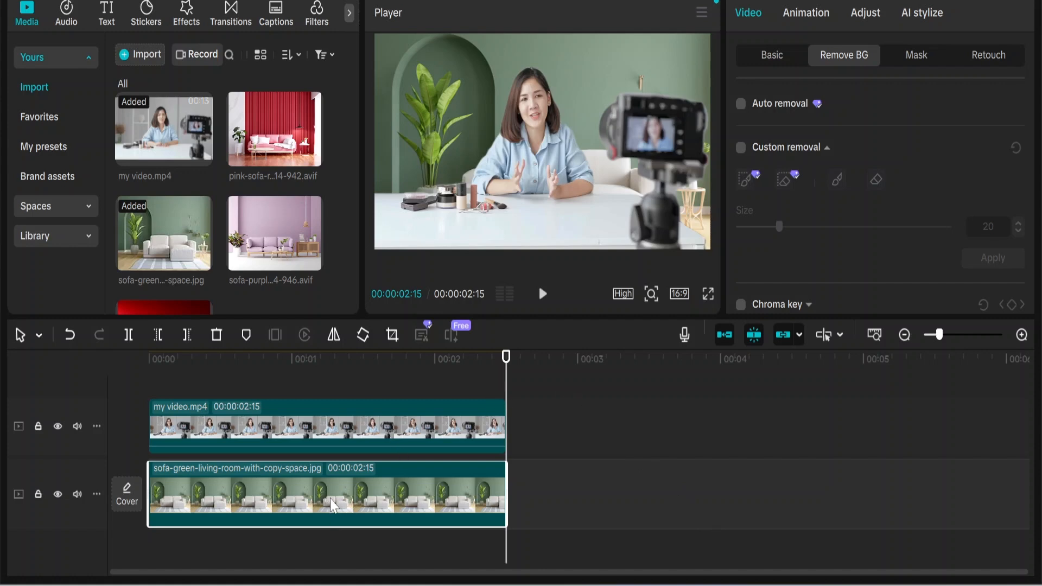
# Replace the green background with the purple sofa image, trimmed to 00:00:02:15 and enlarged to fill the frame.
pyautogui.press('Delete')
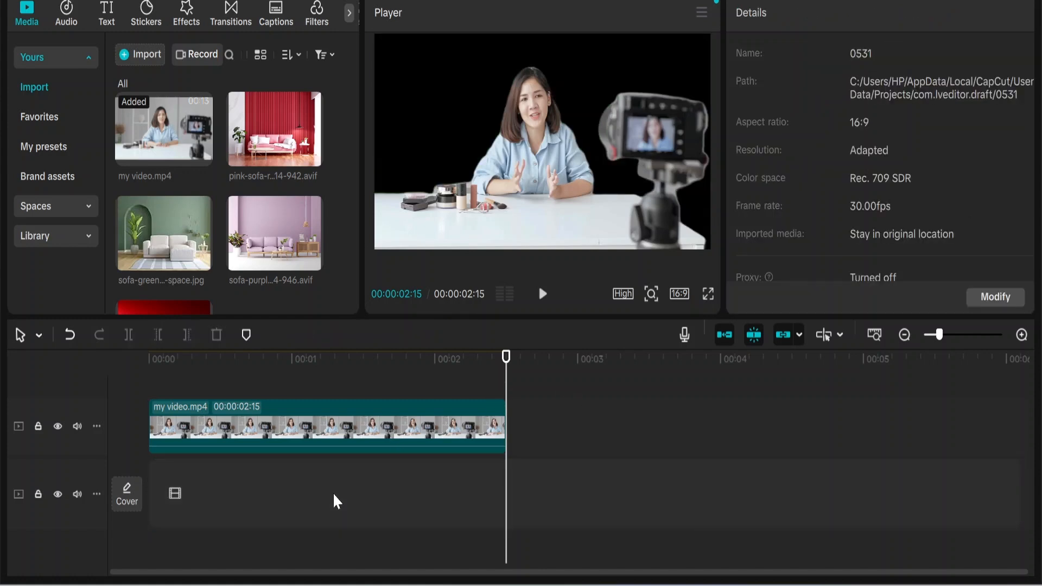
pyautogui.moveTo(268, 227); pyautogui.dragTo(145, 490)
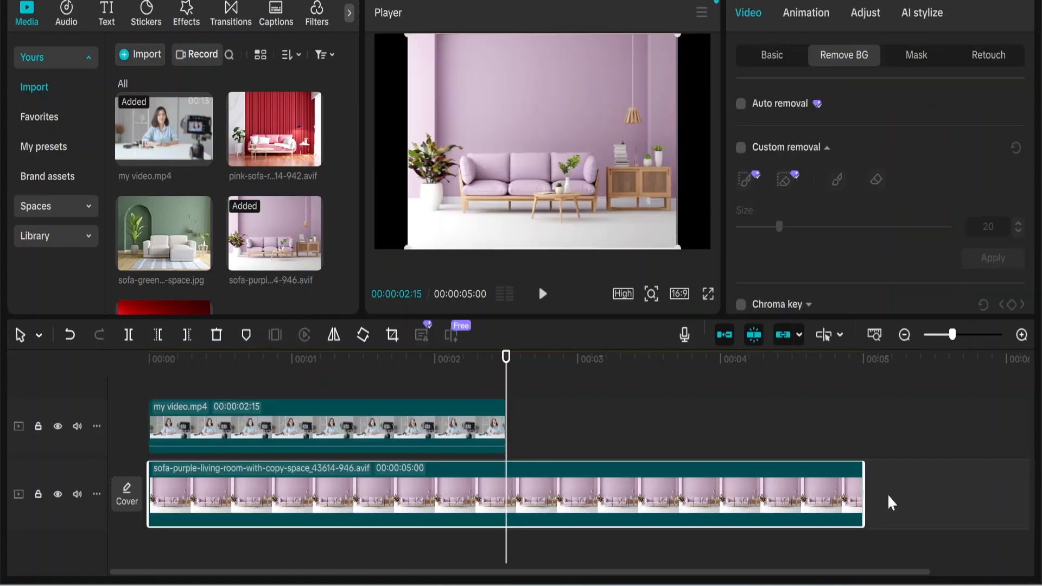
pyautogui.moveTo(863, 502); pyautogui.dragTo(503, 494)
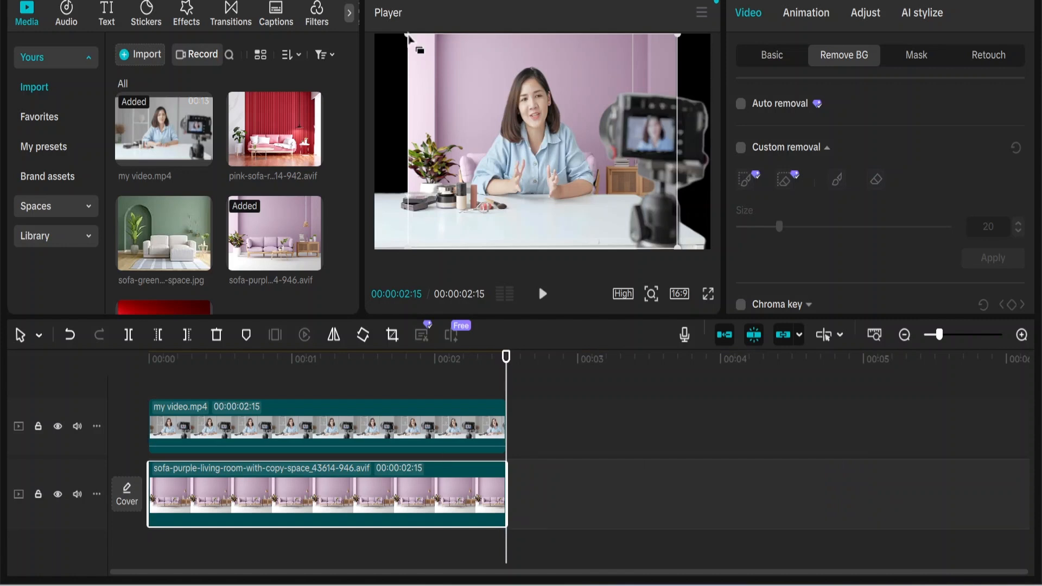
pyautogui.moveTo(408, 40); pyautogui.dragTo(375, 6)
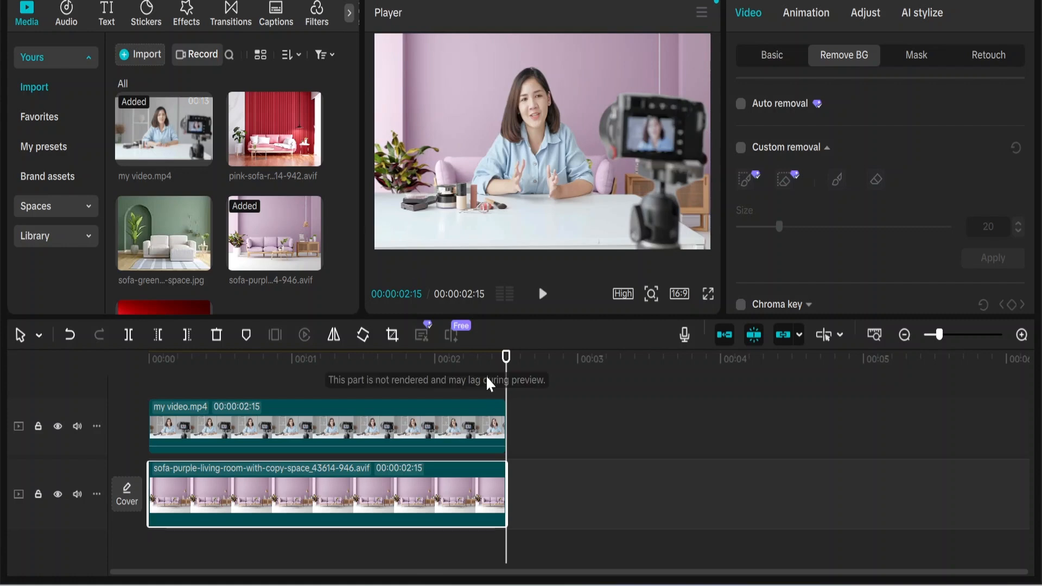
# Play the video with the purple living-room background from the start, including in full screen.
pyautogui.moveTo(506, 374); pyautogui.dragTo(295, 391)
pyautogui.press('Home')
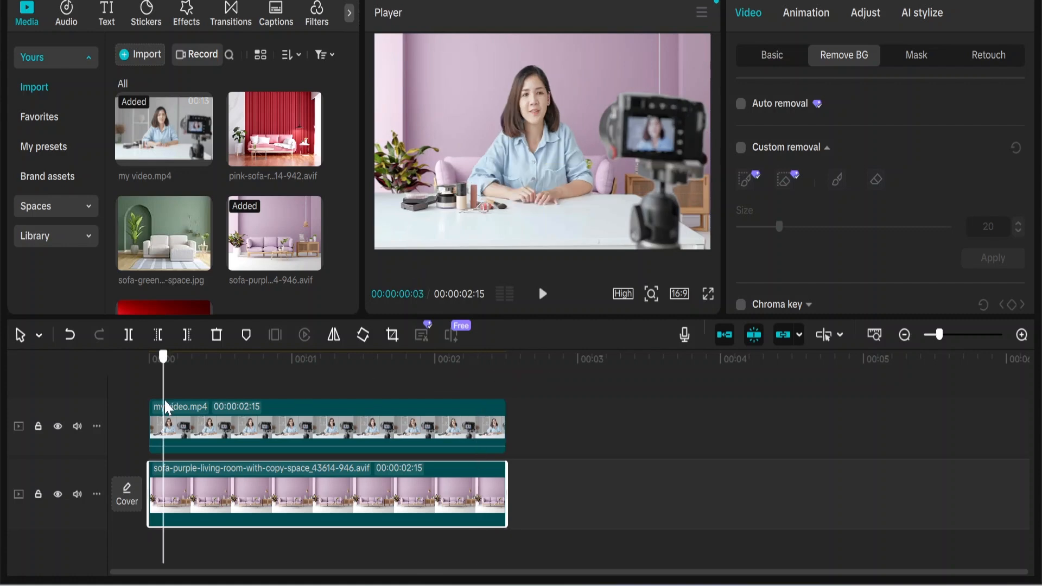
pyautogui.click(542, 294)
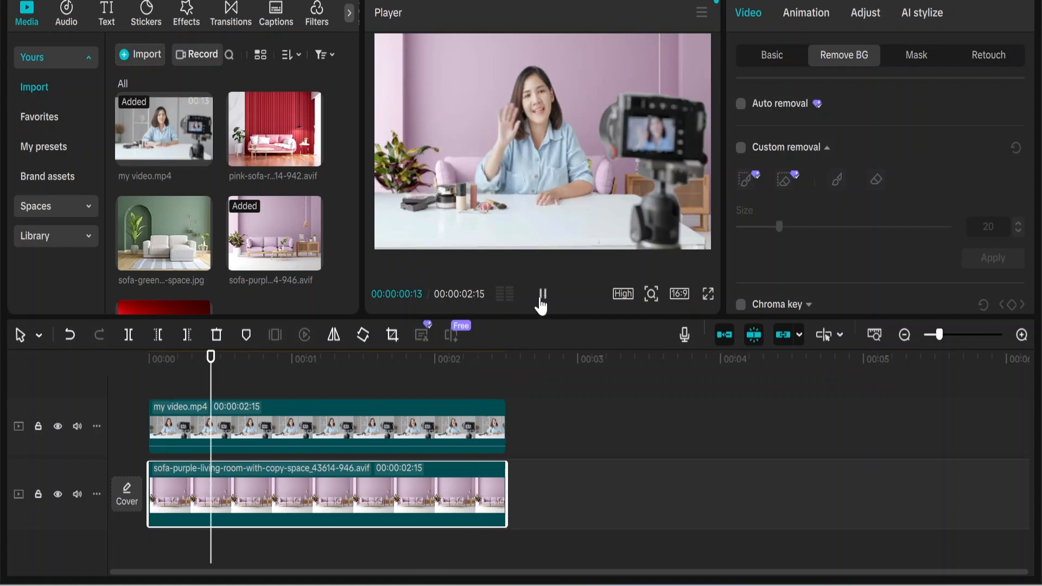
pyautogui.click(707, 294)
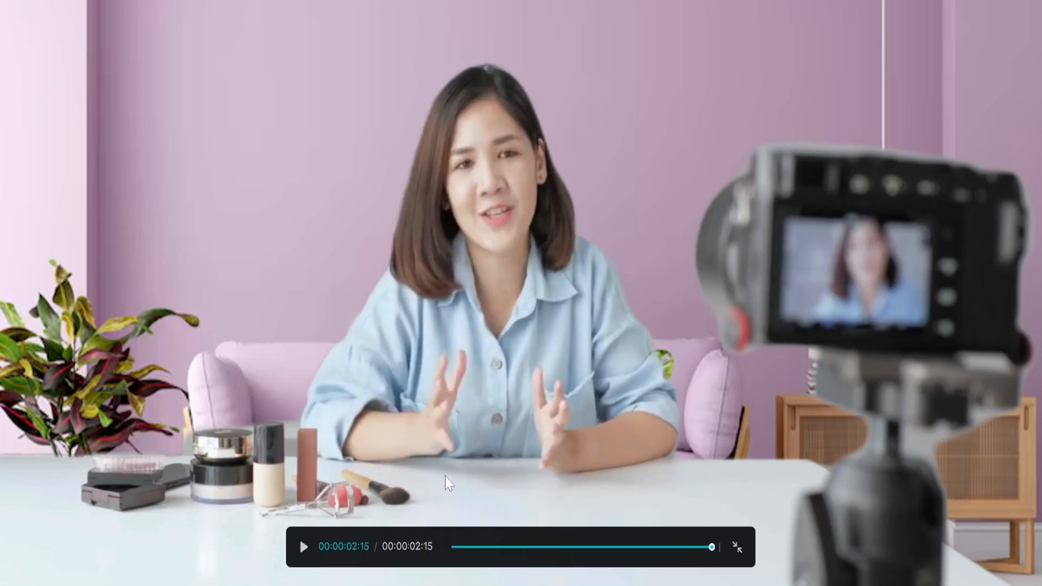
pyautogui.click(304, 548)
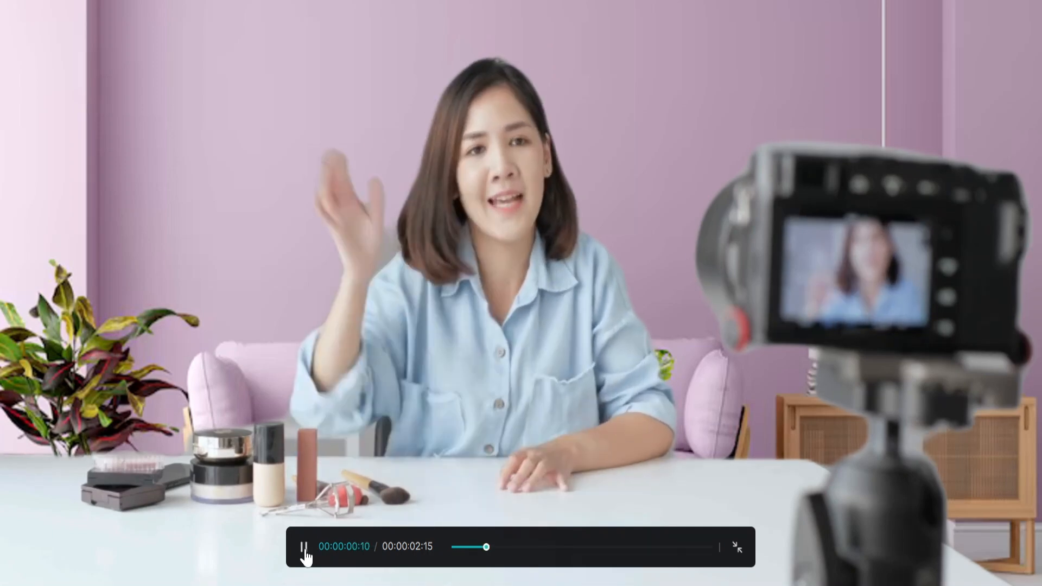